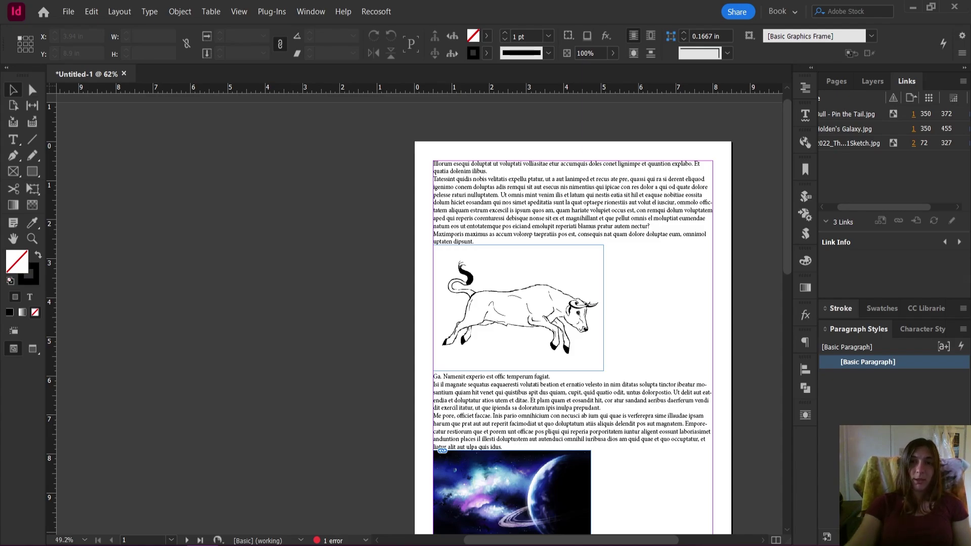
Select the Bull image link in the Links panel.
scroll(533, 425, down, 5)
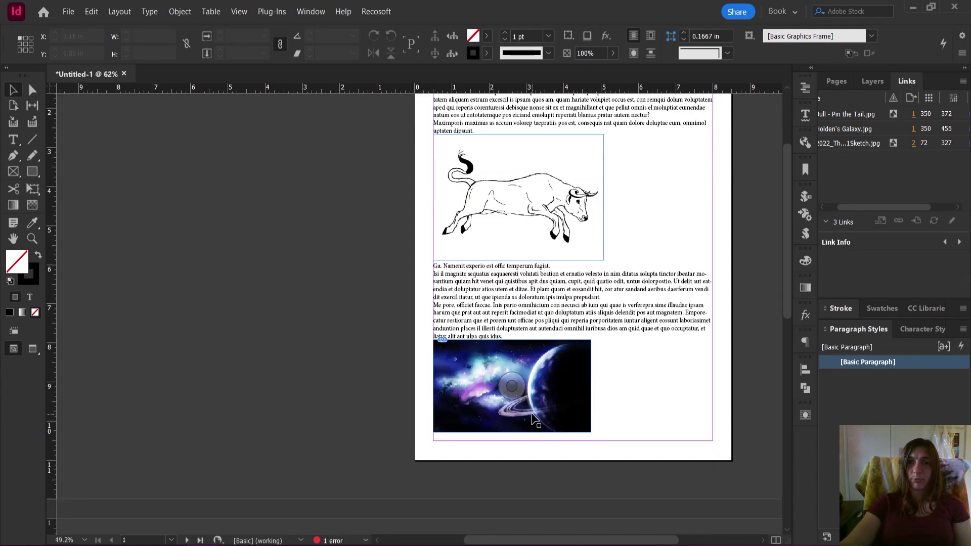
scroll(534, 399, down, 5)
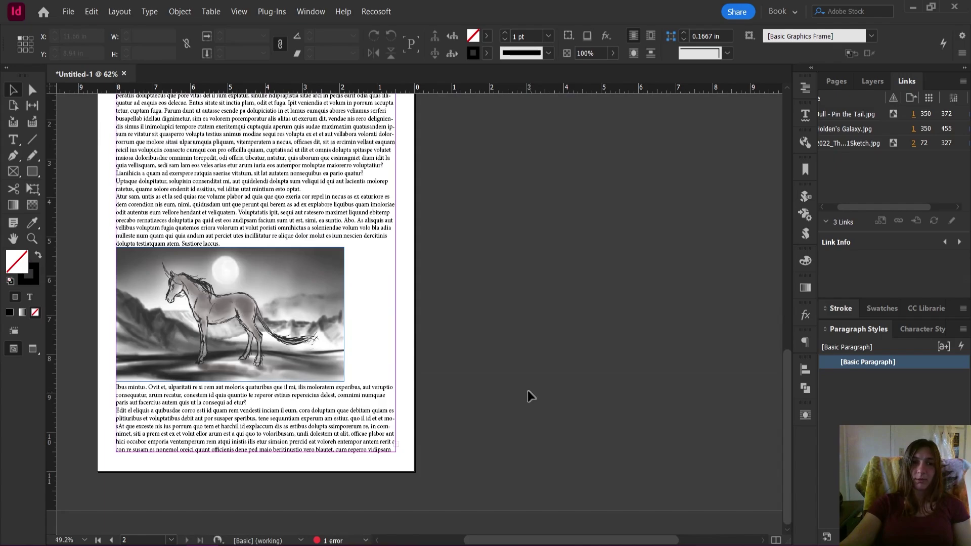
scroll(531, 387, up, 2)
scroll(545, 389, up, 10)
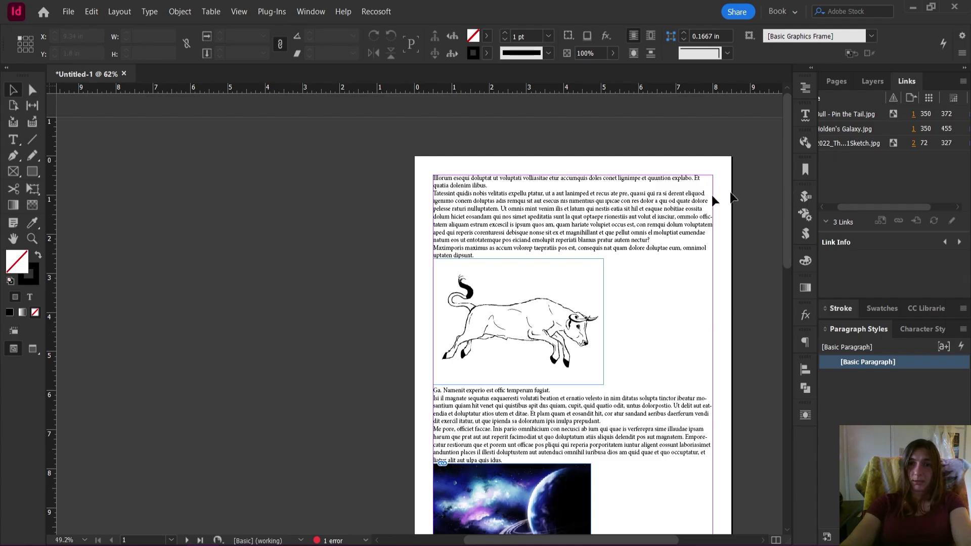
scroll(627, 269, down, 6)
scroll(612, 289, up, 4)
scroll(612, 301, up, 3)
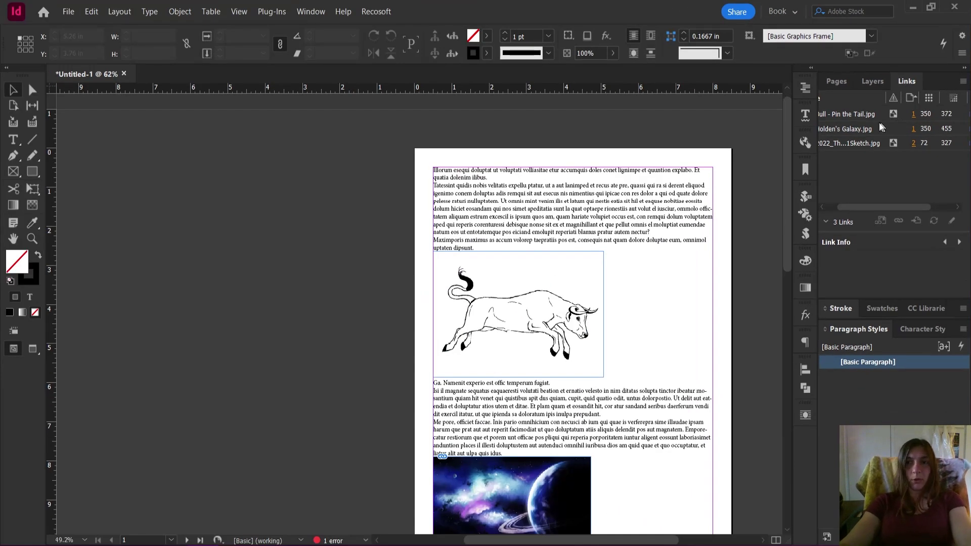
click(860, 116)
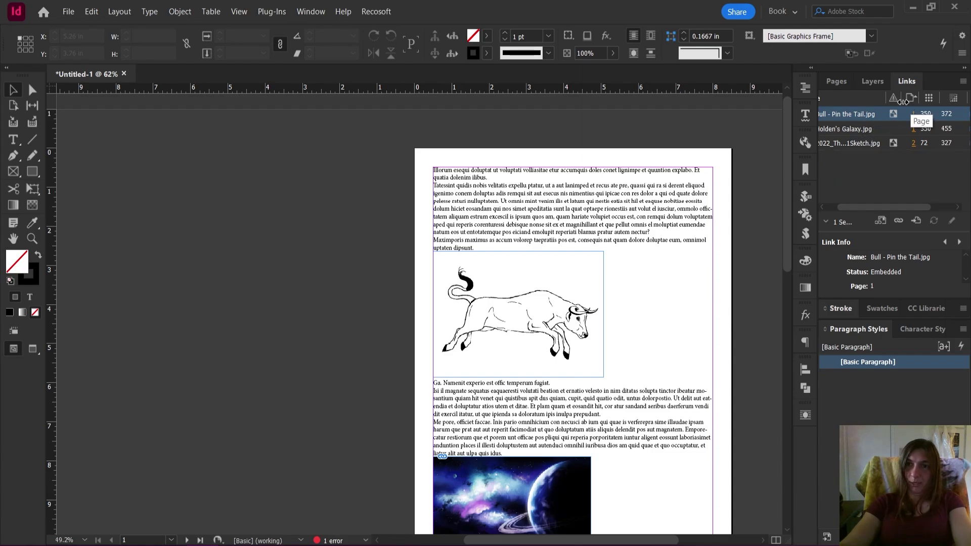
Cancel Unembed Link on Bull so it stays embedded, then select all three links.
click(961, 83)
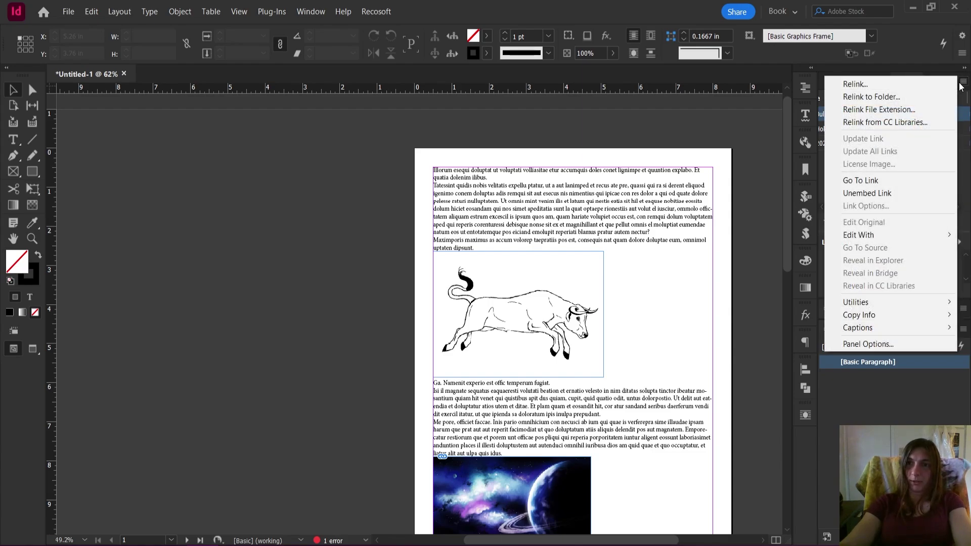
click(894, 193)
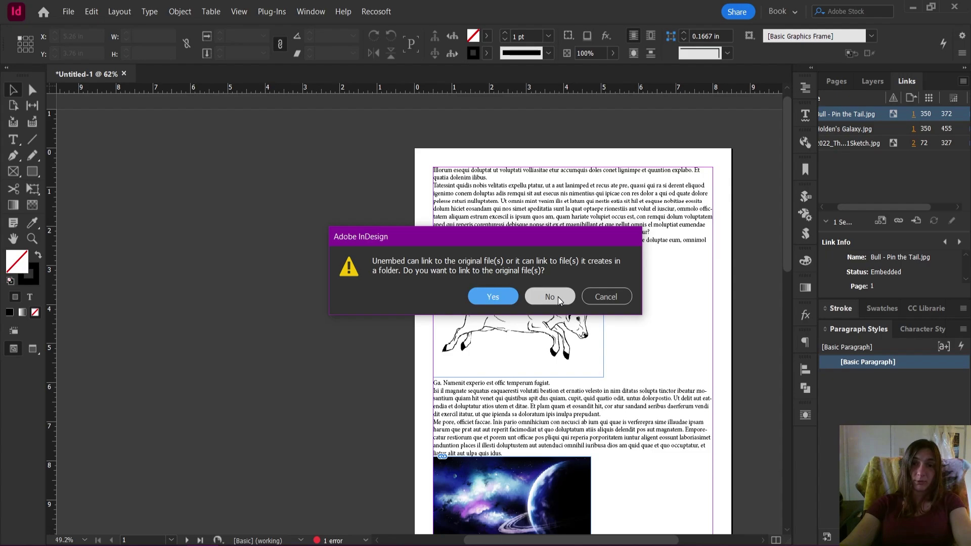
click(599, 298)
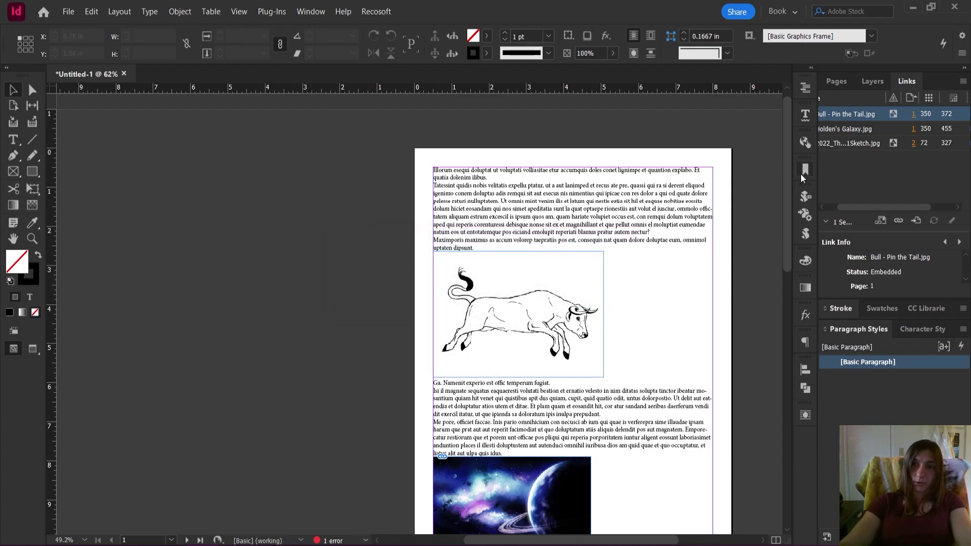
shift+click(853, 145)
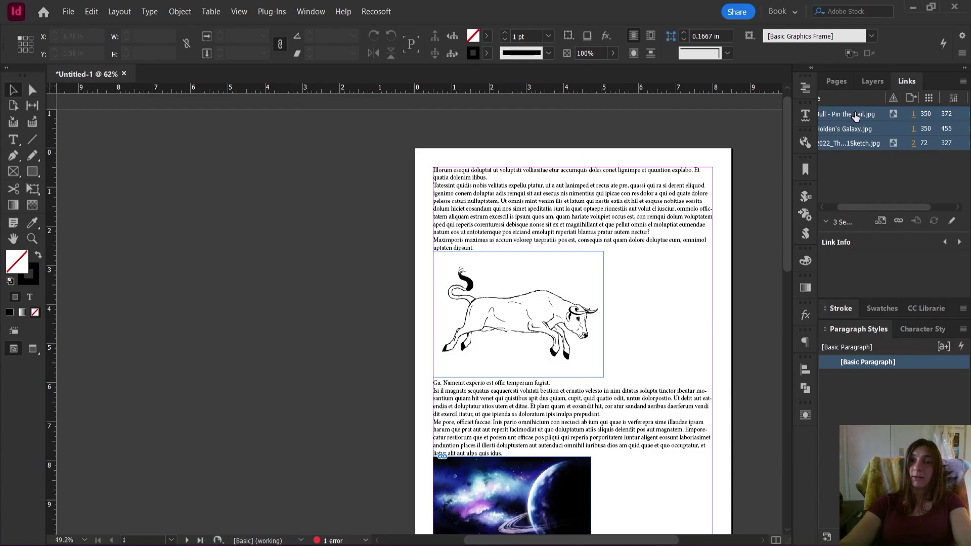
click(964, 81)
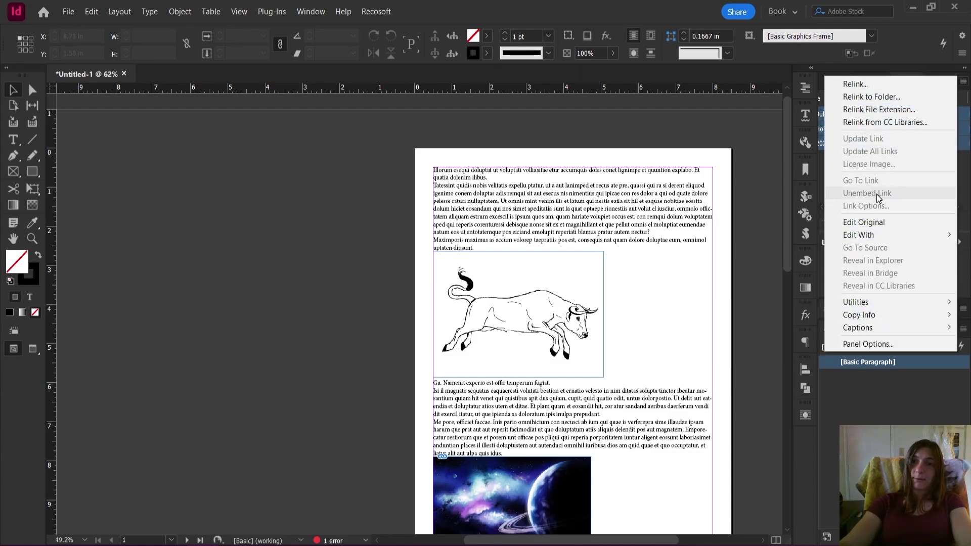
key(Escape)
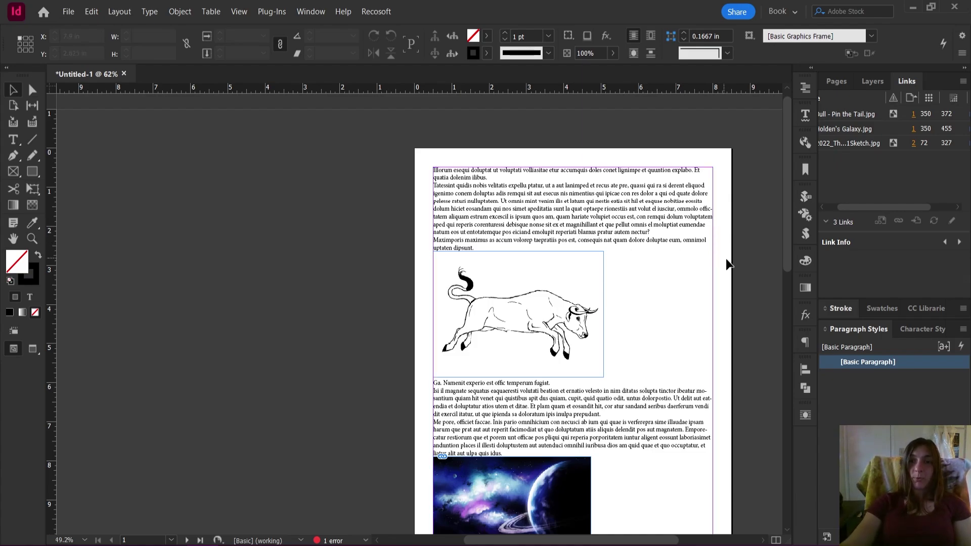
Open the Scripts panel from Window > Utilities and run the Trista DPI script.
click(804, 234)
click(804, 234)
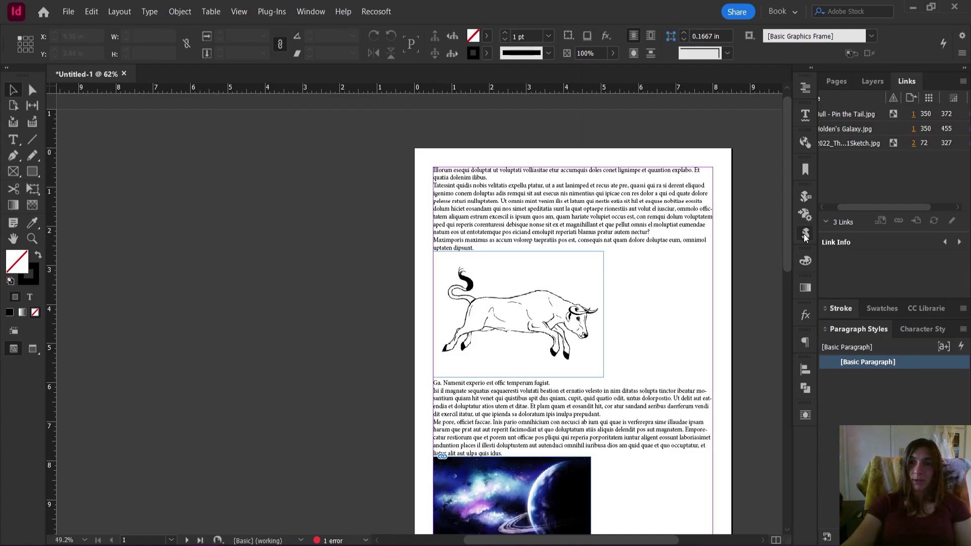
click(311, 11)
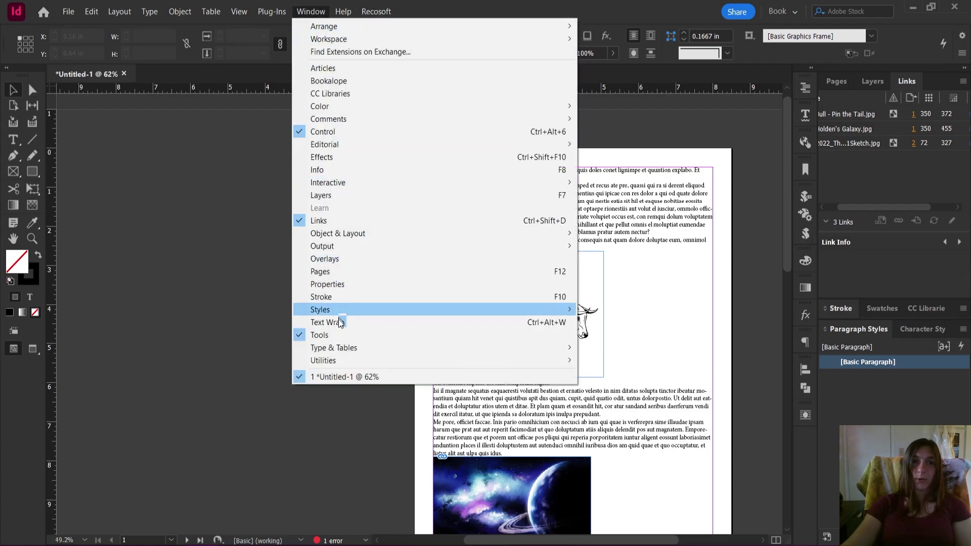
click(612, 400)
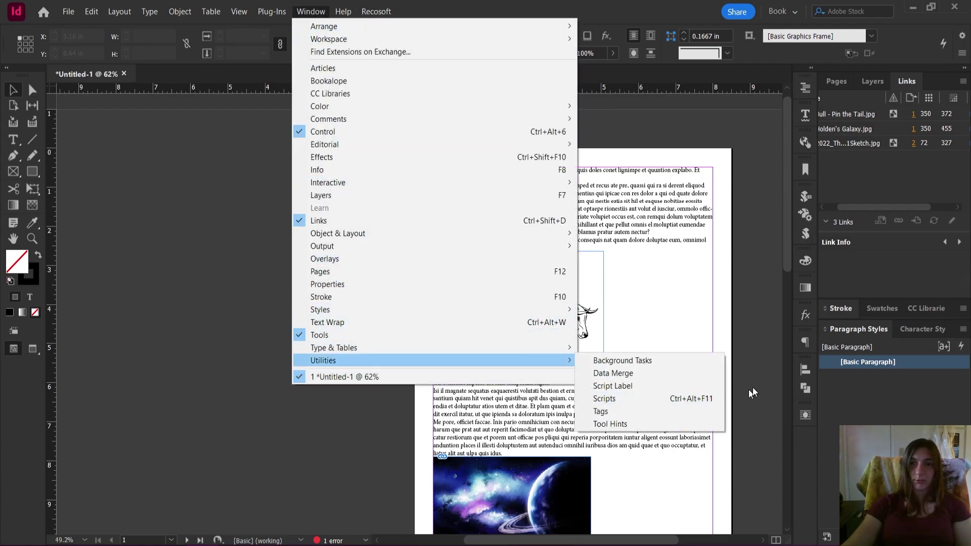
scroll(785, 298, down, 2)
drag(785, 299, 783, 478)
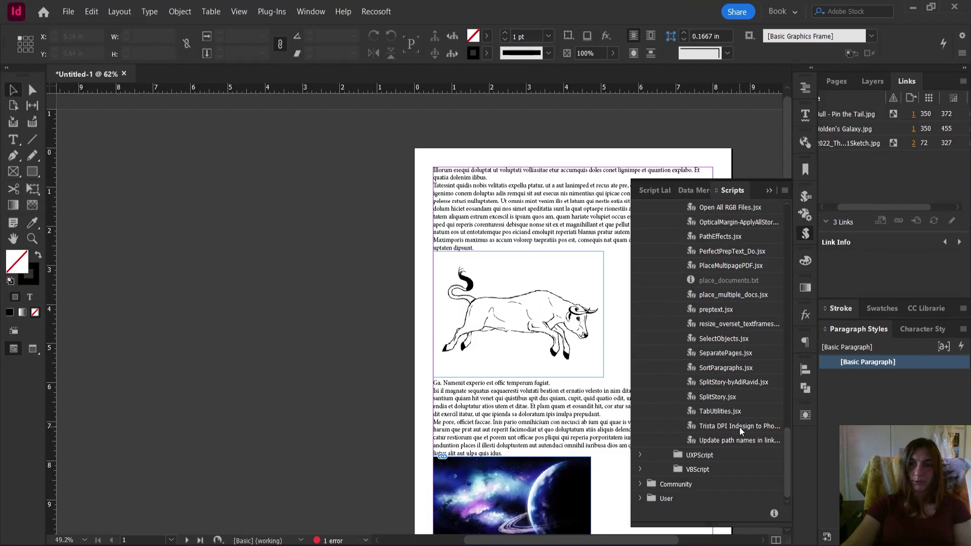
double_click(693, 374)
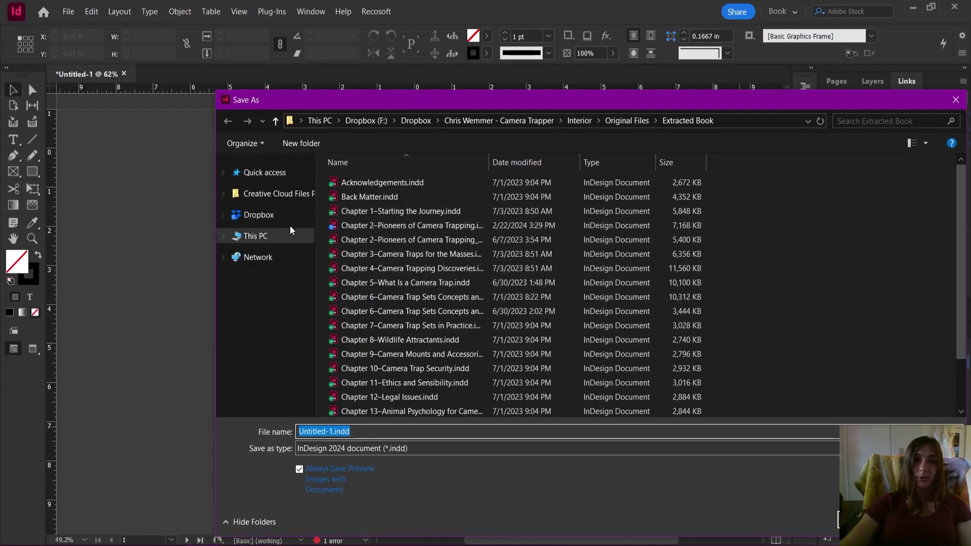
Save the document under the default name Untitled-1.indd.
key(Return)
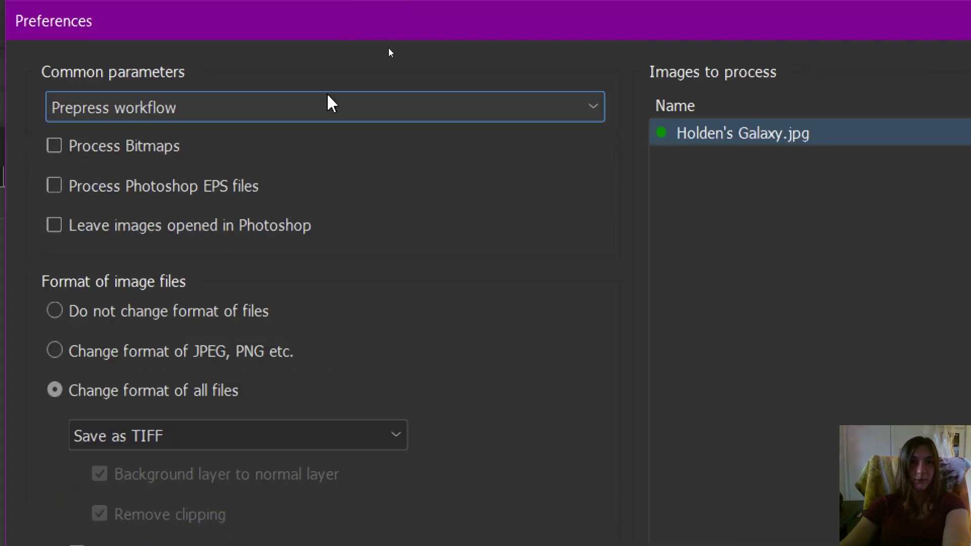
Set the script's Common parameters preset to Unembed images.
click(161, 110)
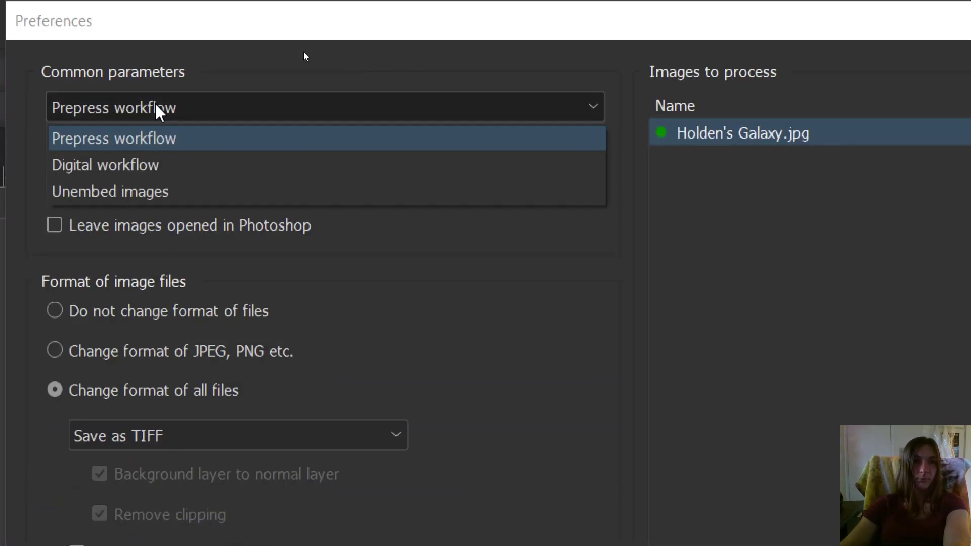
click(149, 195)
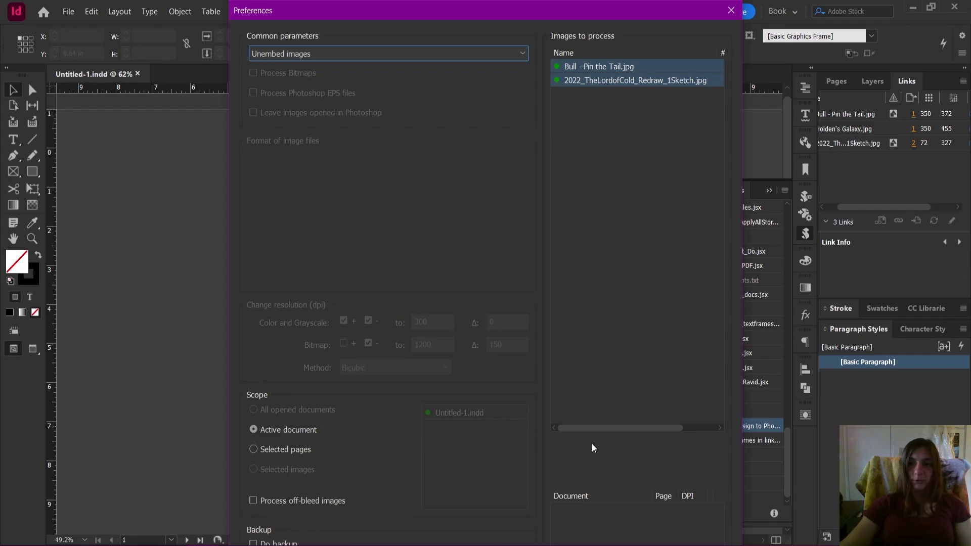
Unembed the bull and sketch images into one folder, choosing Downloads as the destination.
key(Return)
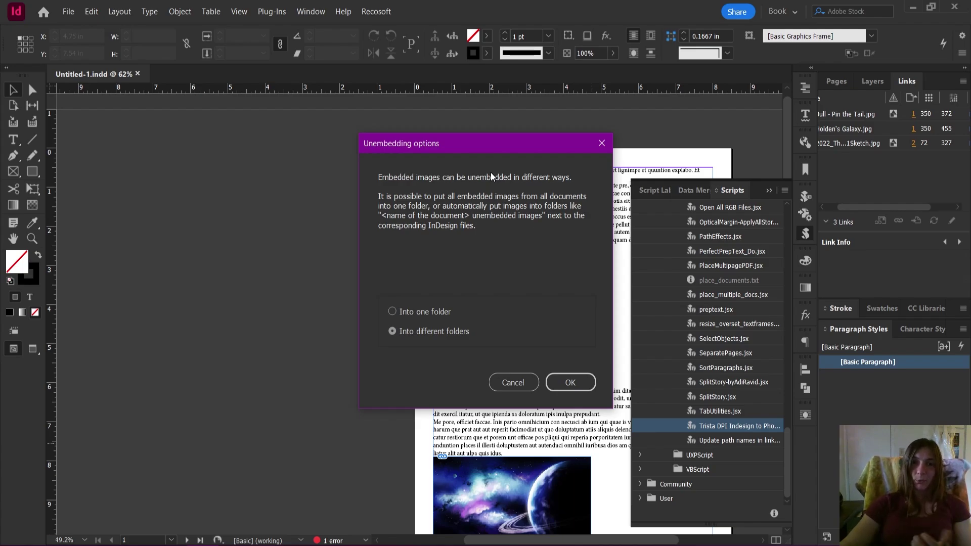
click(422, 313)
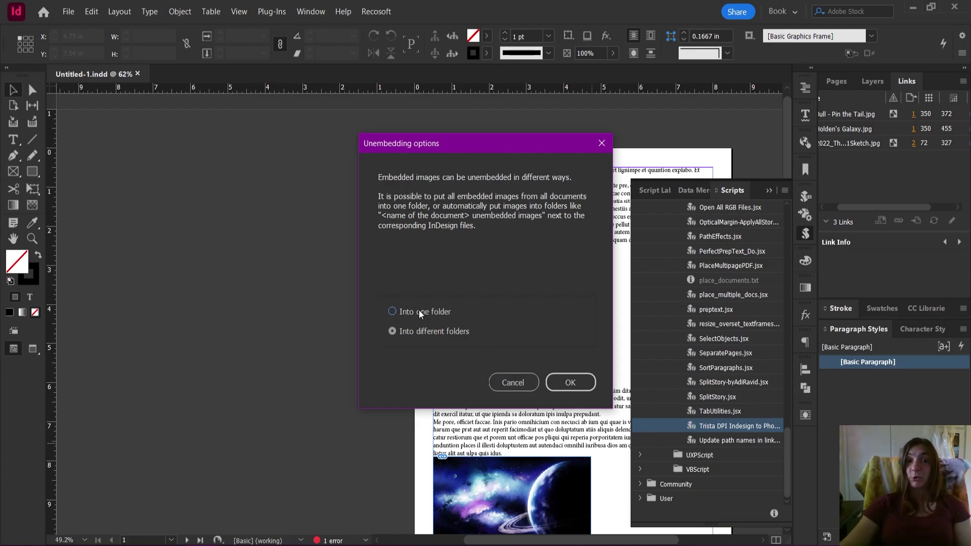
click(570, 382)
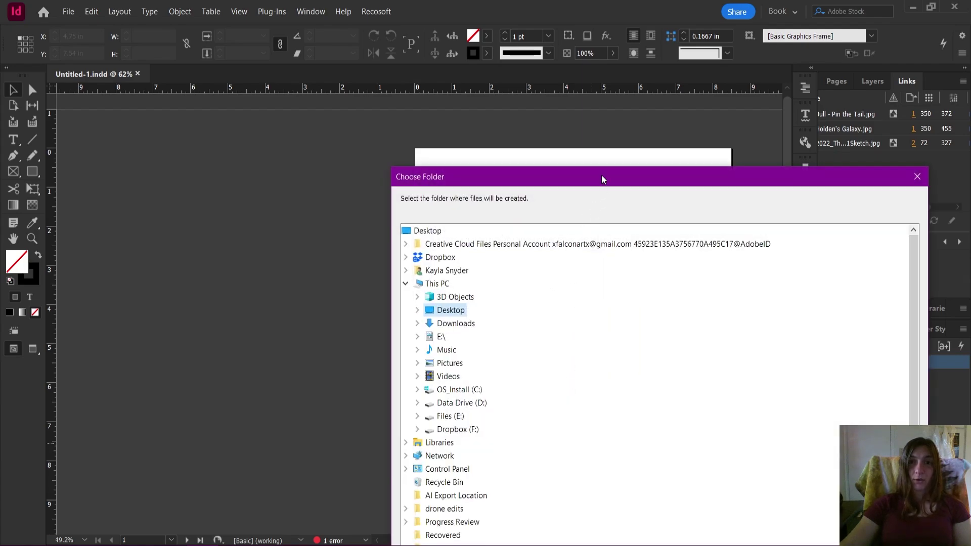
drag(599, 176, 440, 24)
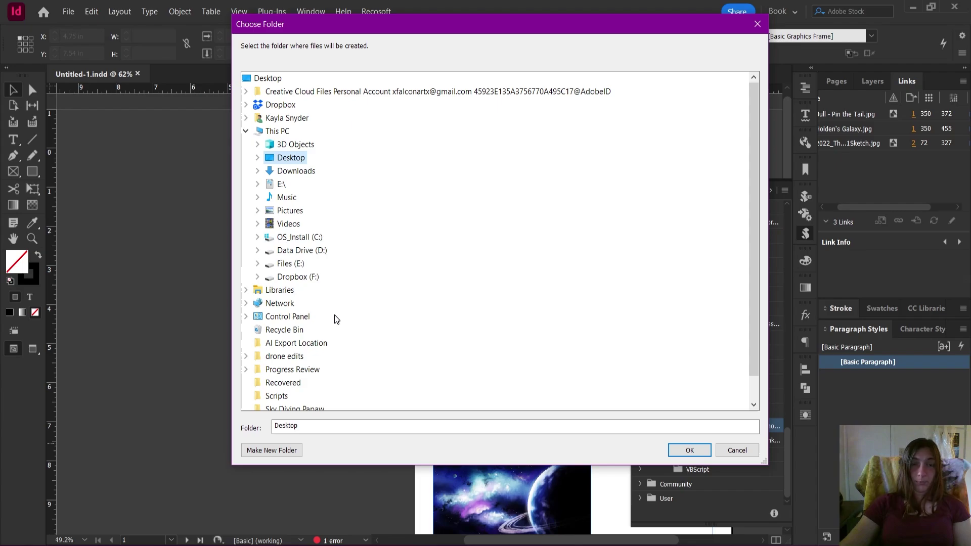
double_click(304, 171)
click(673, 452)
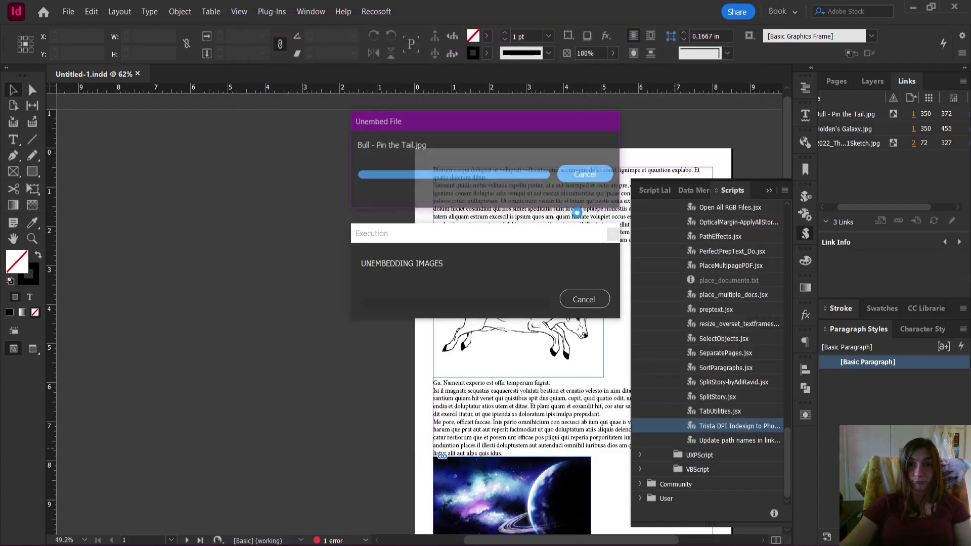